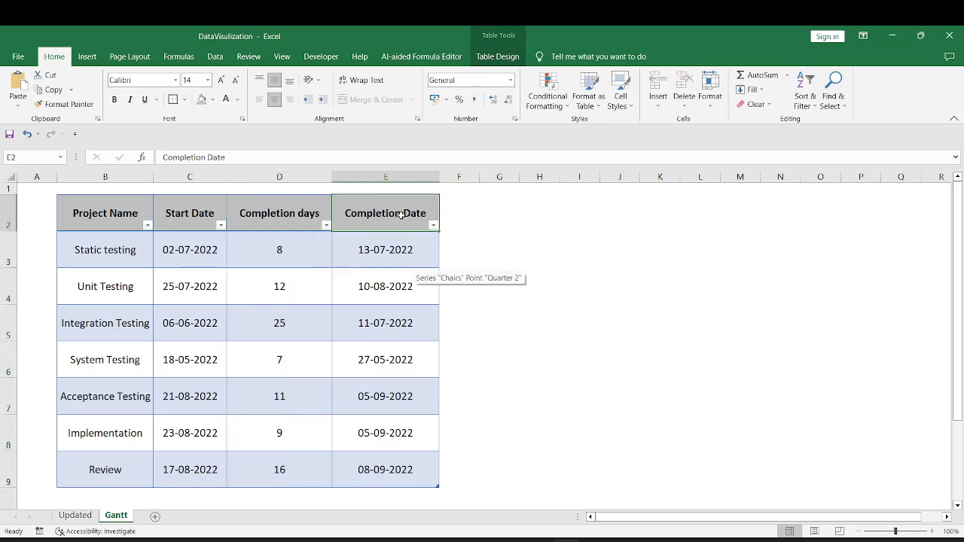
Clear E3 and re-enter the completion date formula =WORKDAY.INTL([@[Start Date]],[@[Completion days]],1)
{"action": "left_click", "coordinate": [397, 257]}
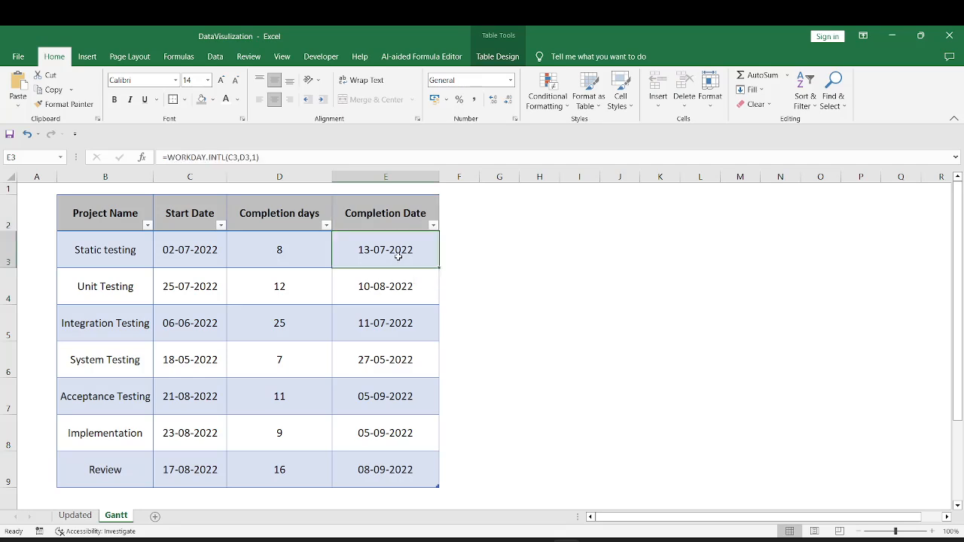
{"action": "key", "text": "Delete"}
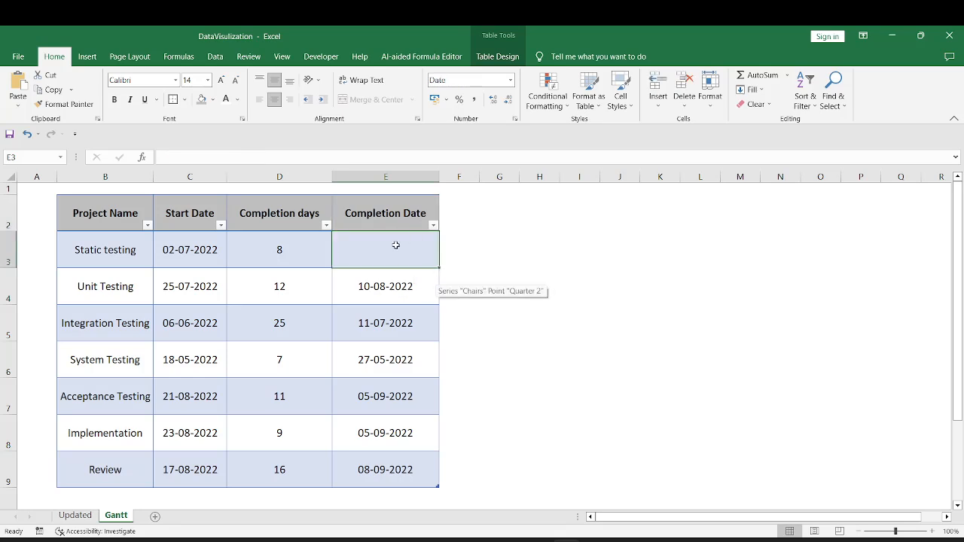
{"action": "type", "text": "="}
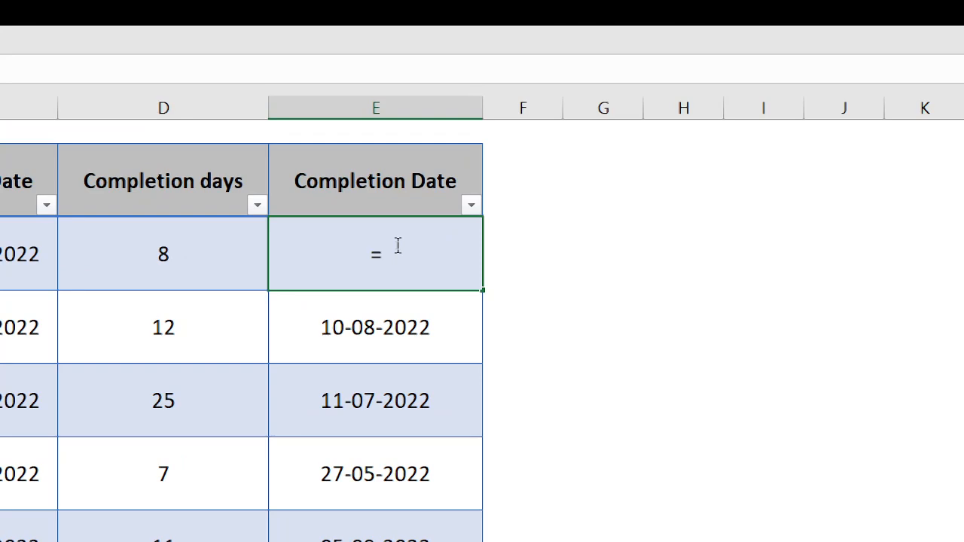
{"action": "type", "text": "workd"}
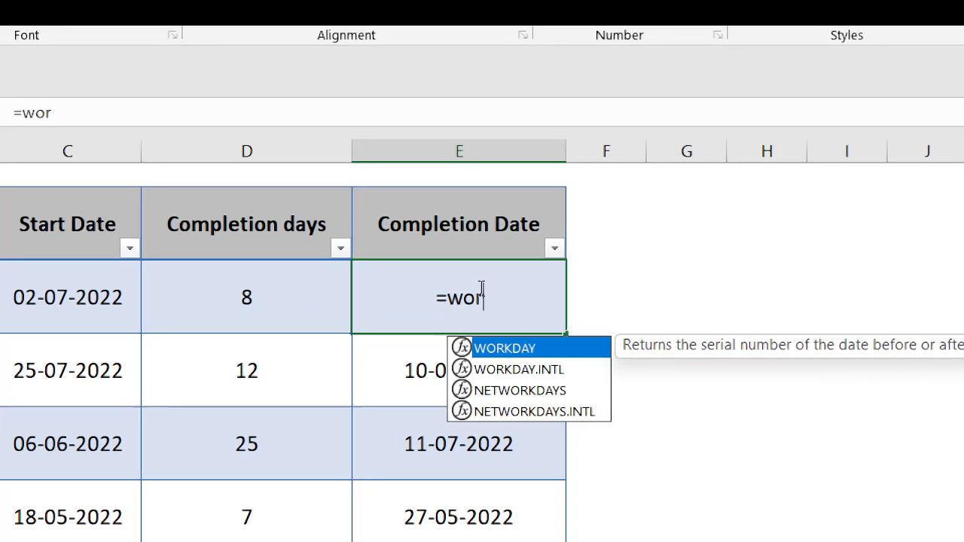
{"action": "left_click", "coordinate": [491, 370]}
{"action": "double_click", "coordinate": [490, 370]}
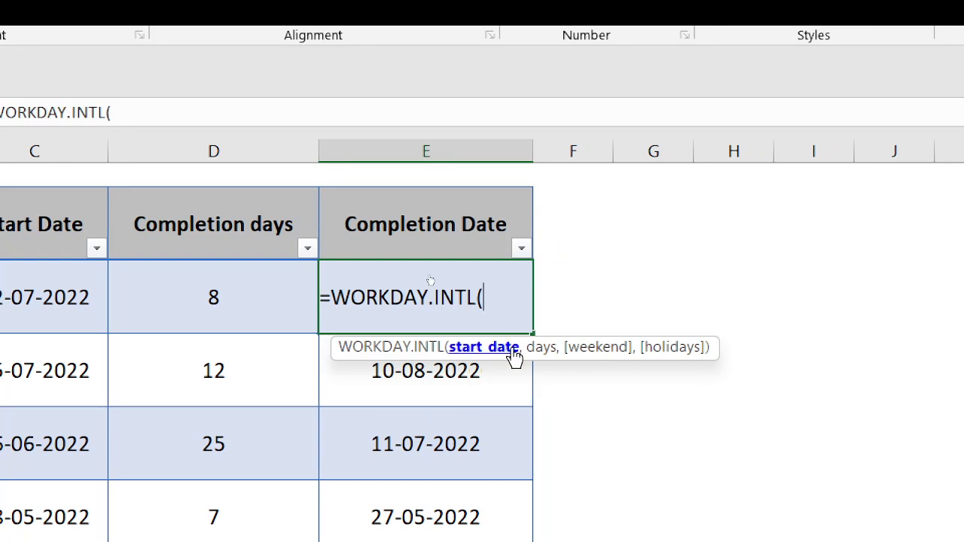
{"action": "left_click", "coordinate": [54, 312]}
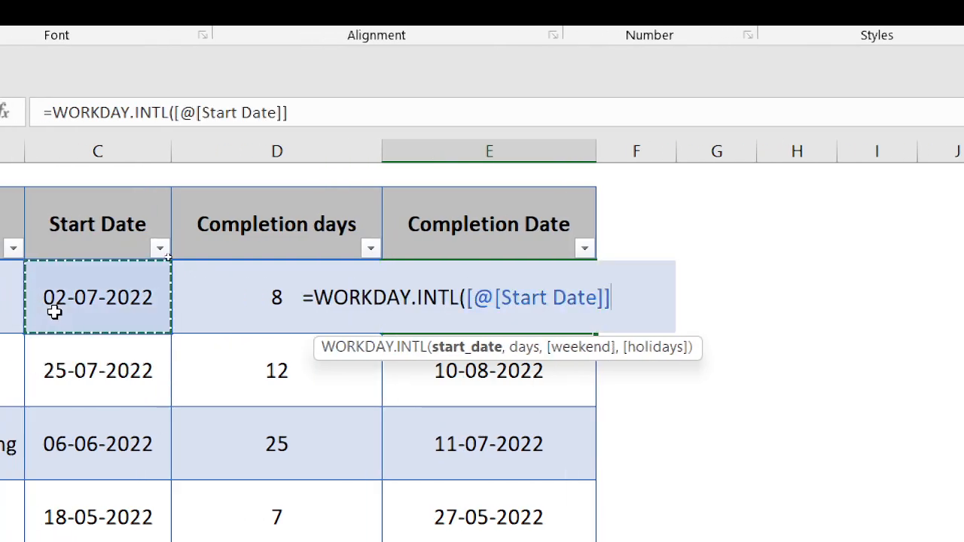
{"action": "type", "text": ","}
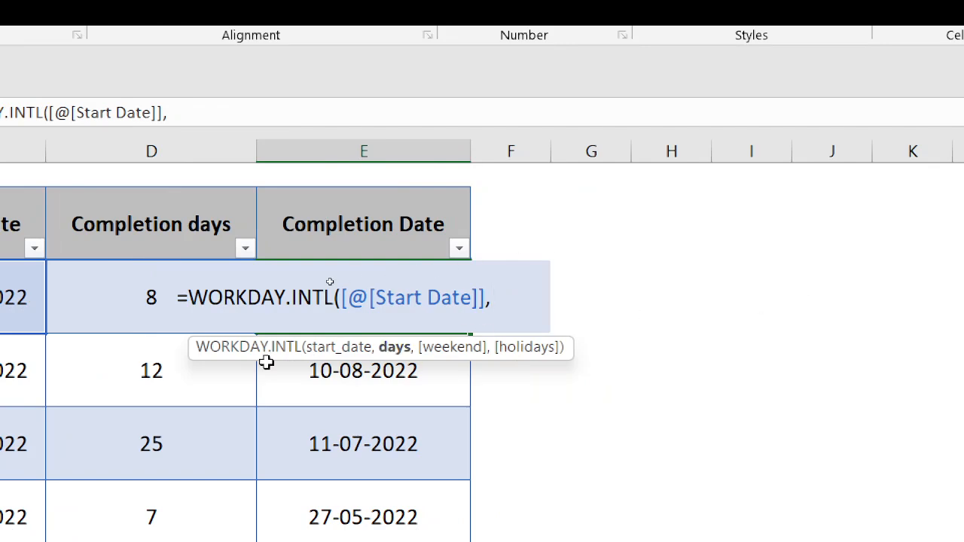
{"action": "left_click", "coordinate": [106, 312]}
{"action": "type", "text": ","}
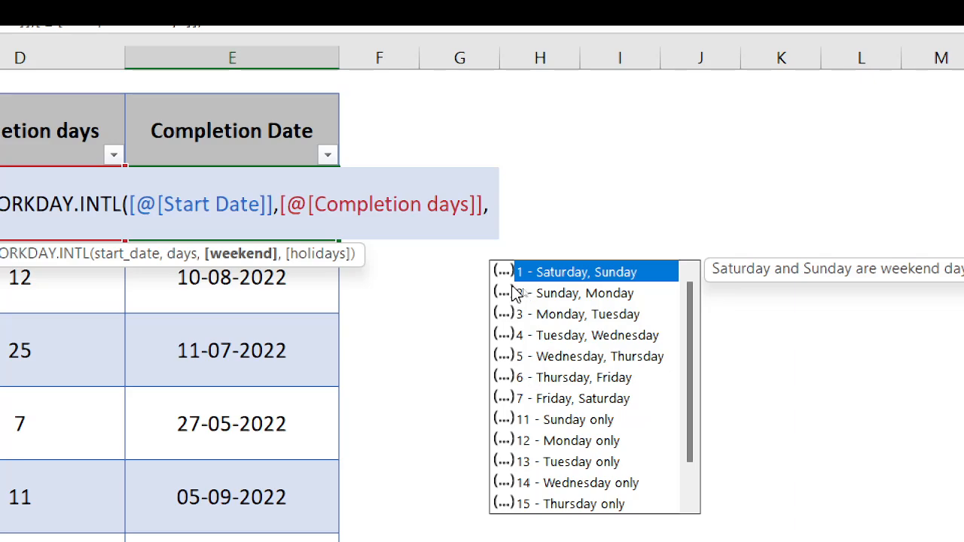
{"action": "type", "text": "1"}
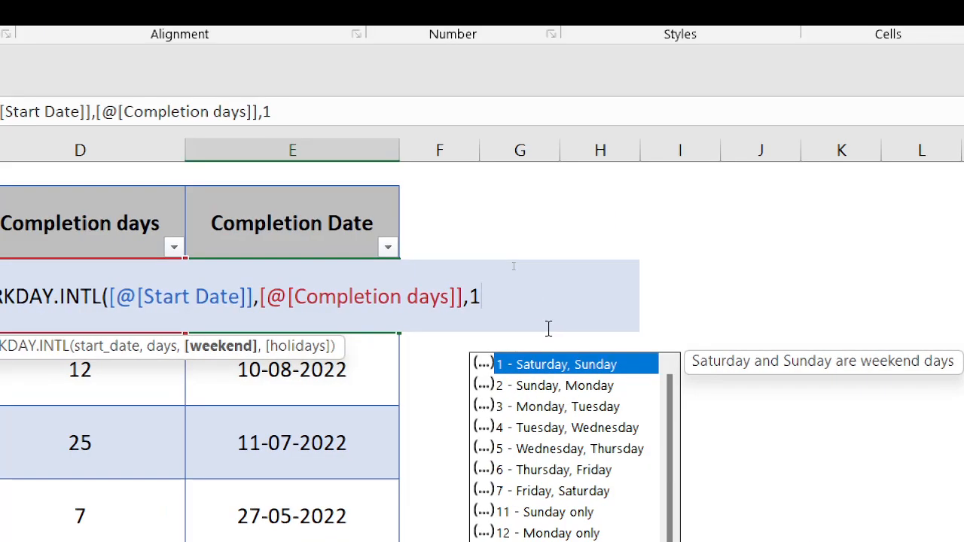
{"action": "type", "text": ")"}
{"action": "key", "text": "ctrl+Return"}
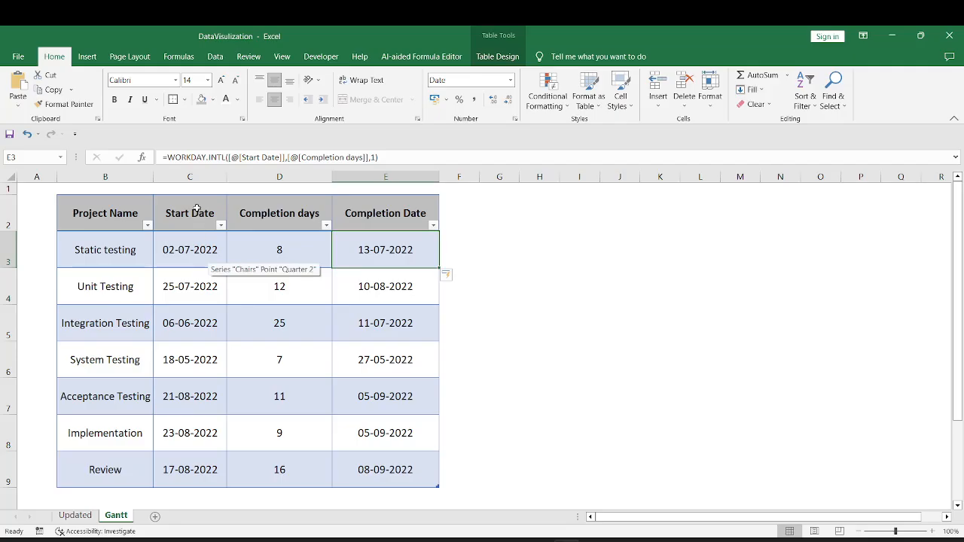
Insert a bar chart from the Start Date column
{"action": "left_click_drag", "start_coordinate": [196, 209], "coordinate": [189, 470]}
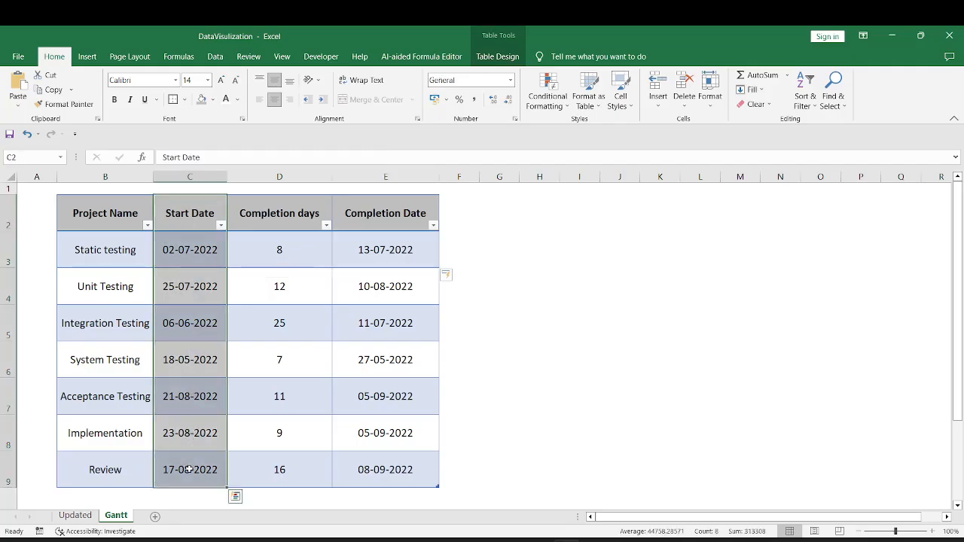
{"action": "left_click", "coordinate": [86, 57]}
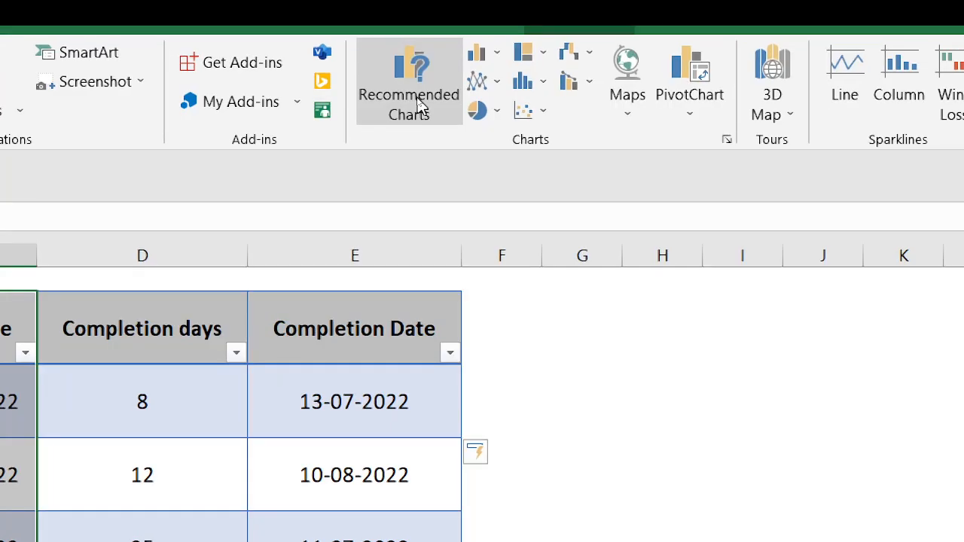
{"action": "left_click", "coordinate": [418, 104]}
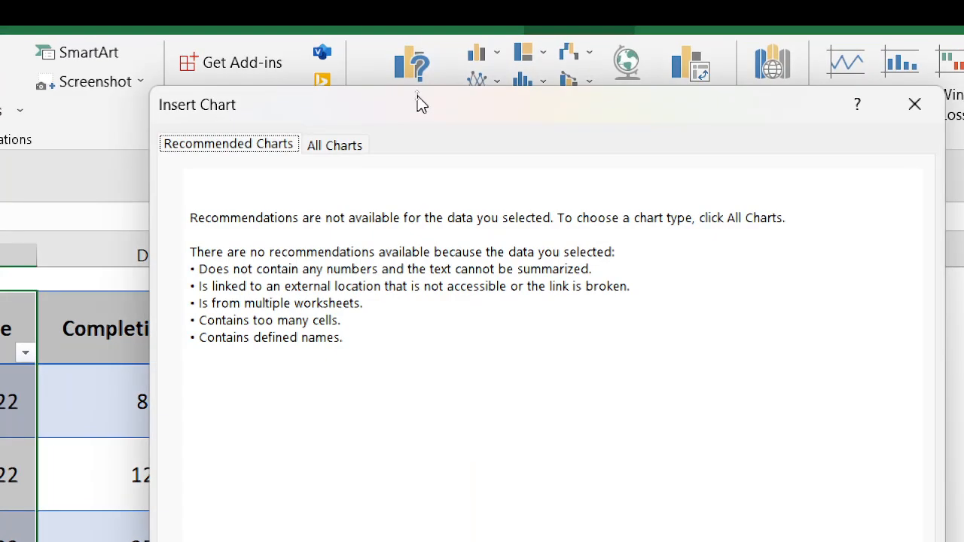
{"action": "left_click", "coordinate": [339, 144]}
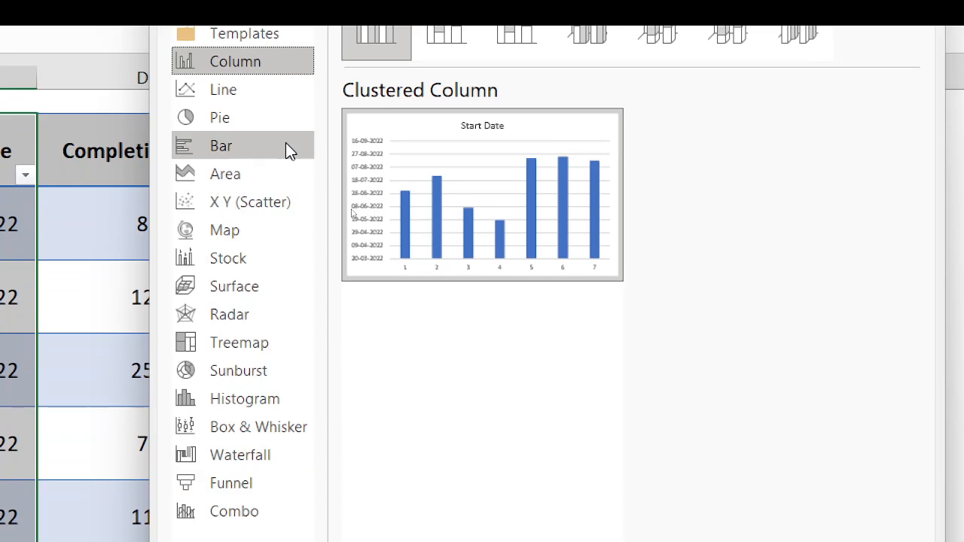
{"action": "left_click", "coordinate": [285, 144]}
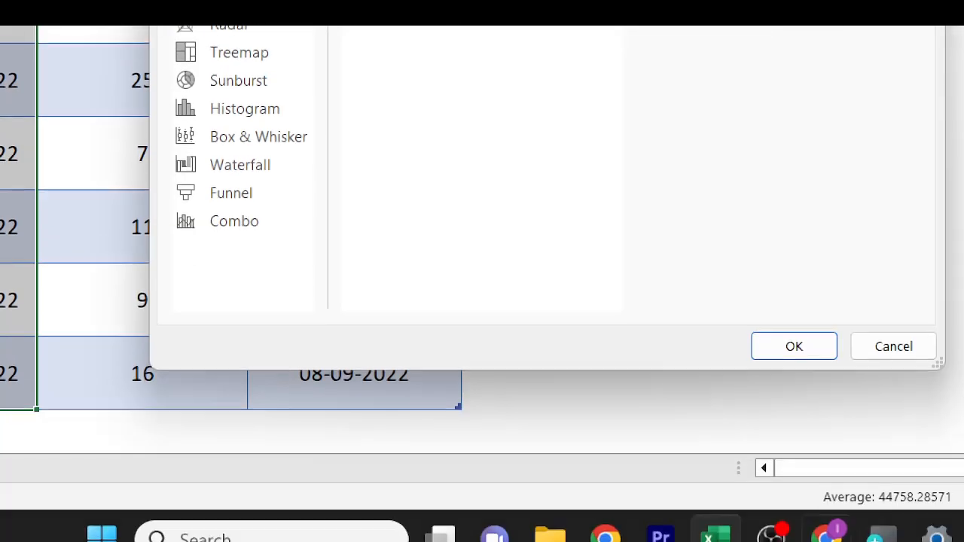
{"action": "left_click", "coordinate": [800, 347]}
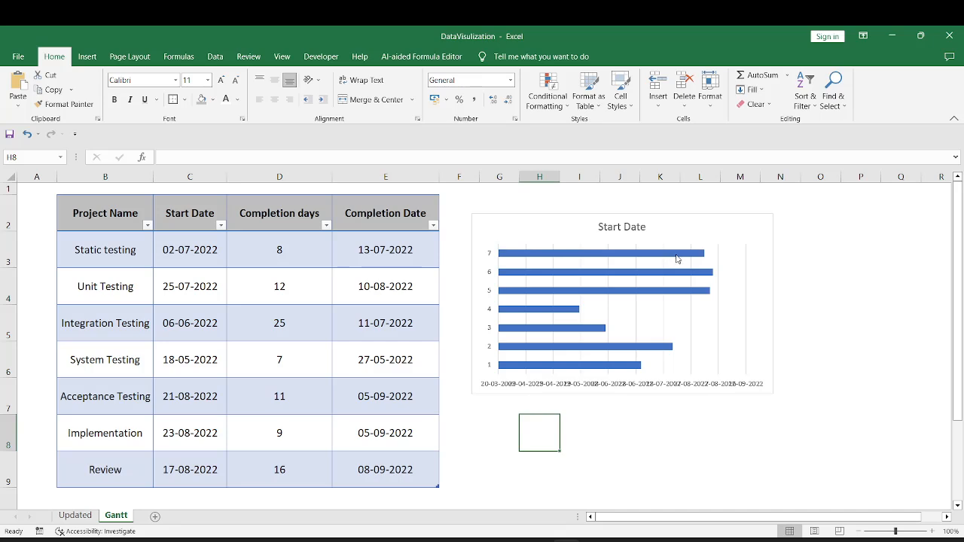
Sort the table by Start Date from oldest to newest
{"action": "left_click_drag", "start_coordinate": [187, 245], "coordinate": [156, 463]}
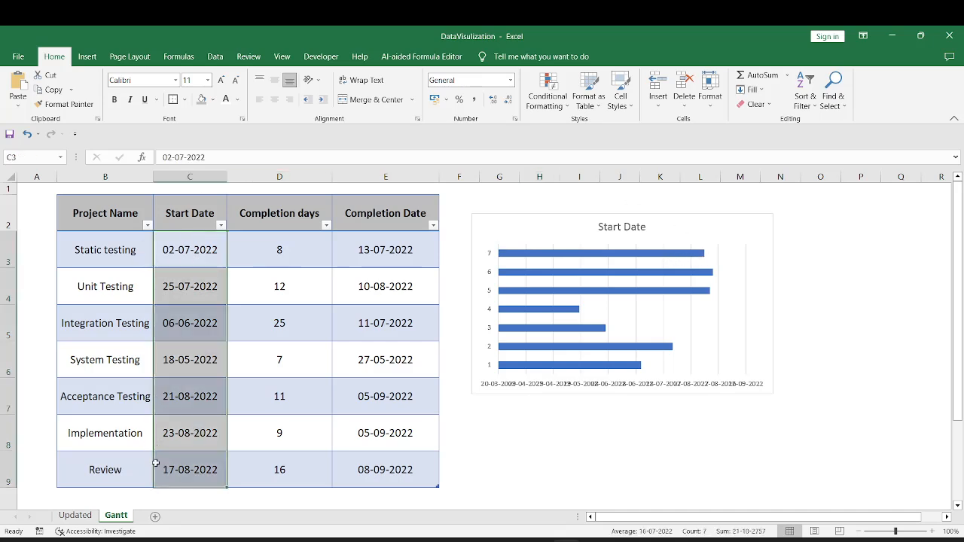
{"action": "left_click", "coordinate": [214, 59]}
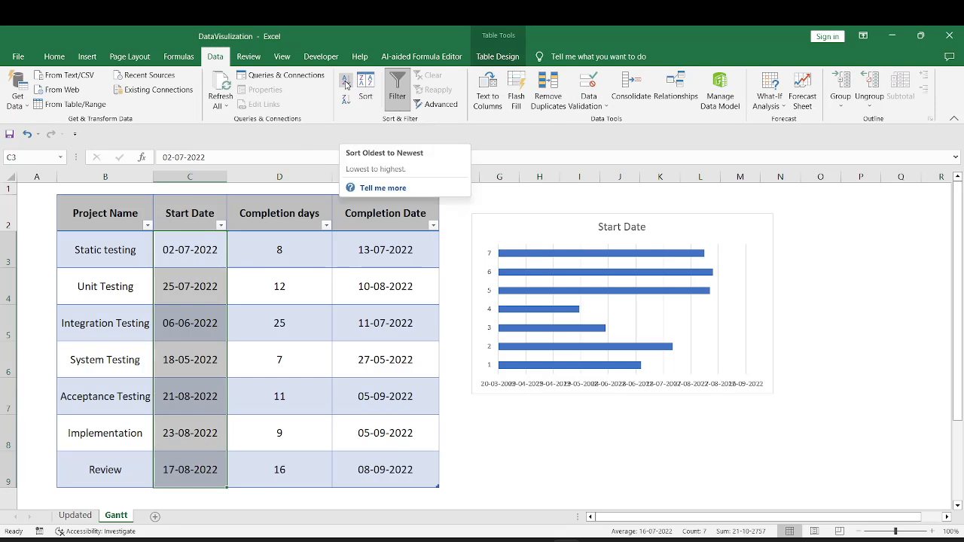
{"action": "left_click", "coordinate": [346, 83]}
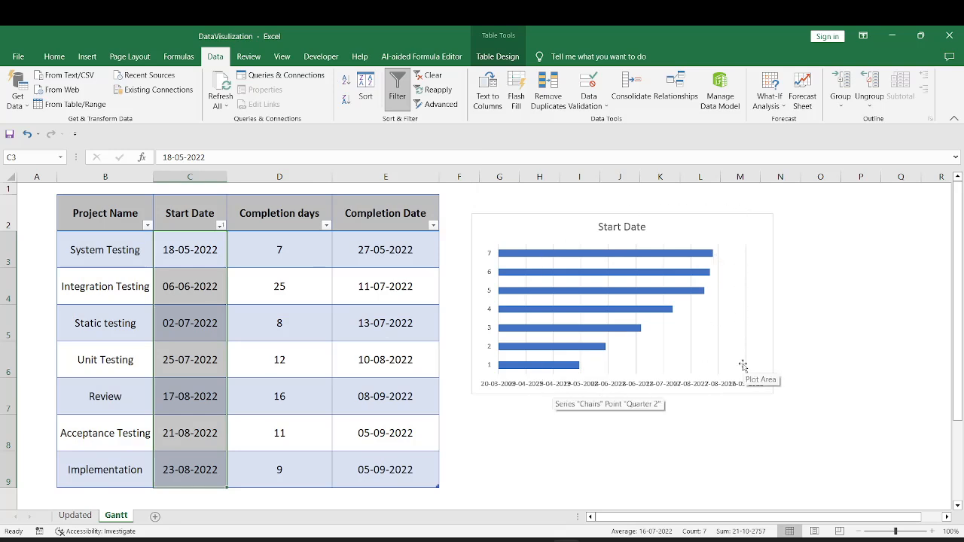
Set the chart's category axis labels to the project names in B3:B9
{"action": "left_click_drag", "start_coordinate": [495, 218], "coordinate": [478, 217]}
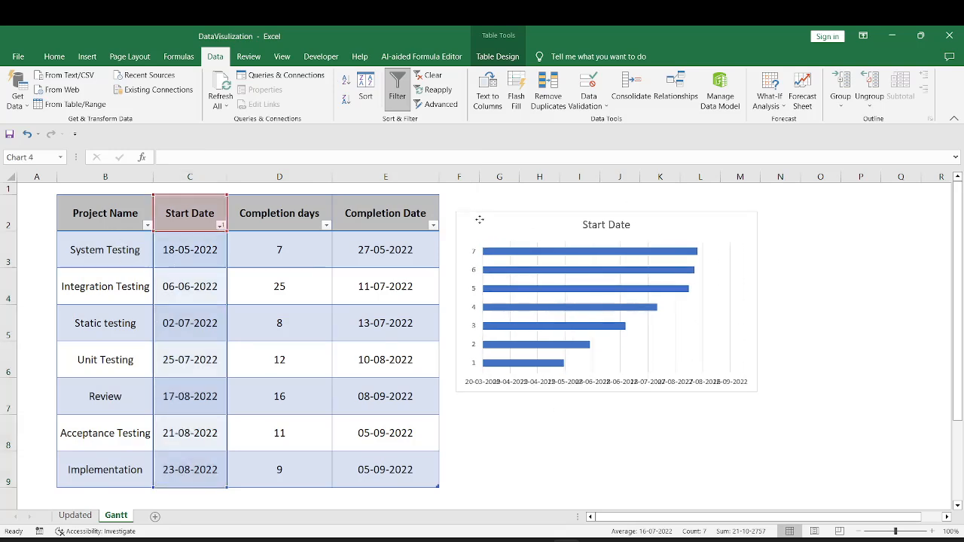
{"action": "right_click", "coordinate": [519, 255]}
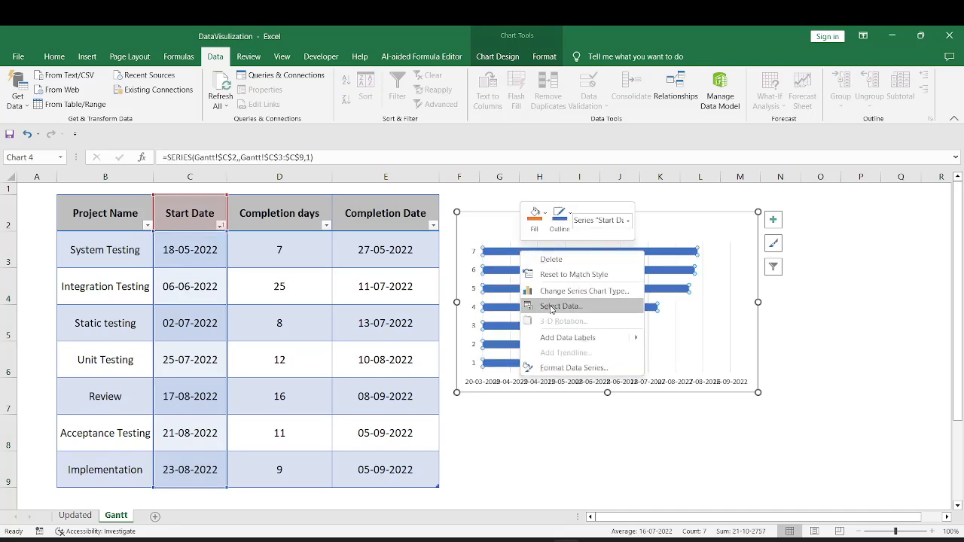
{"action": "left_click", "coordinate": [553, 307]}
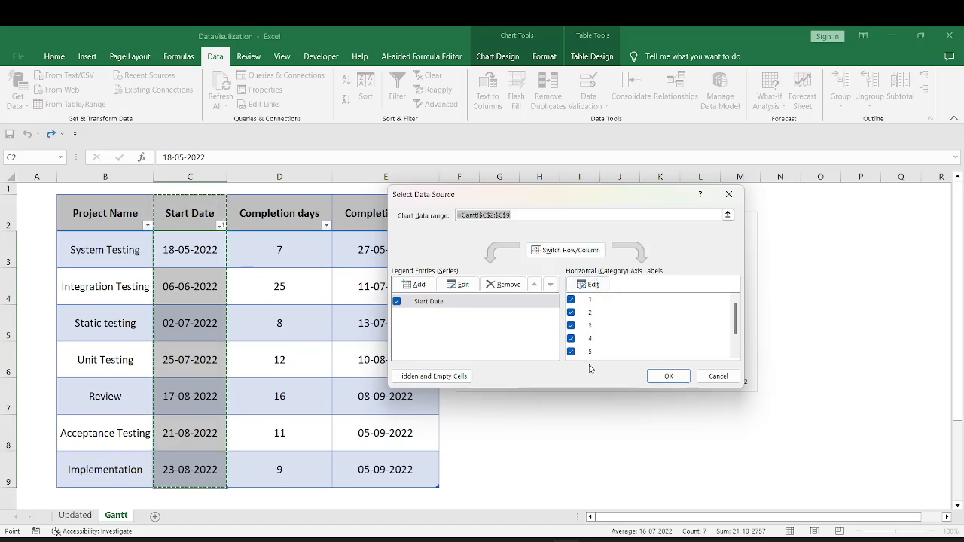
{"action": "left_click", "coordinate": [594, 286]}
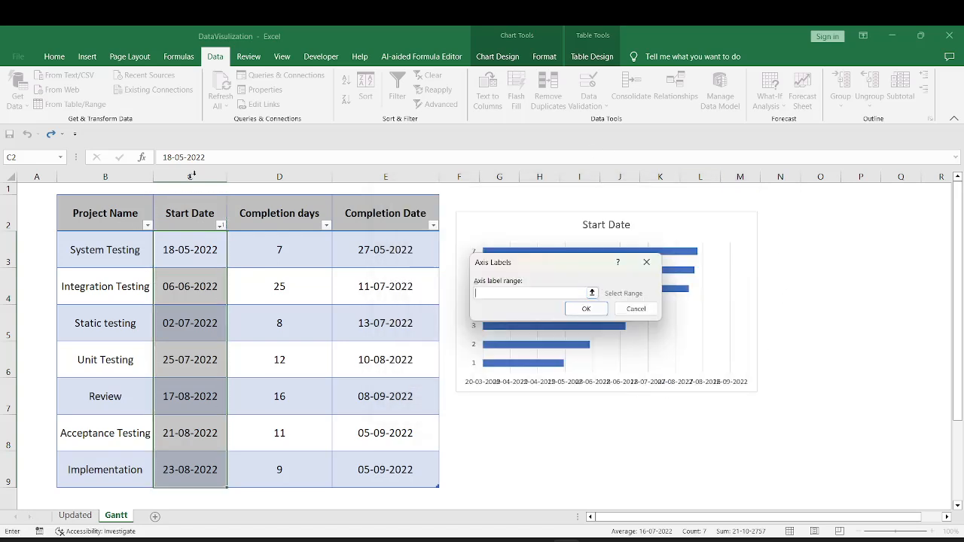
{"action": "left_click_drag", "start_coordinate": [100, 247], "coordinate": [85, 466]}
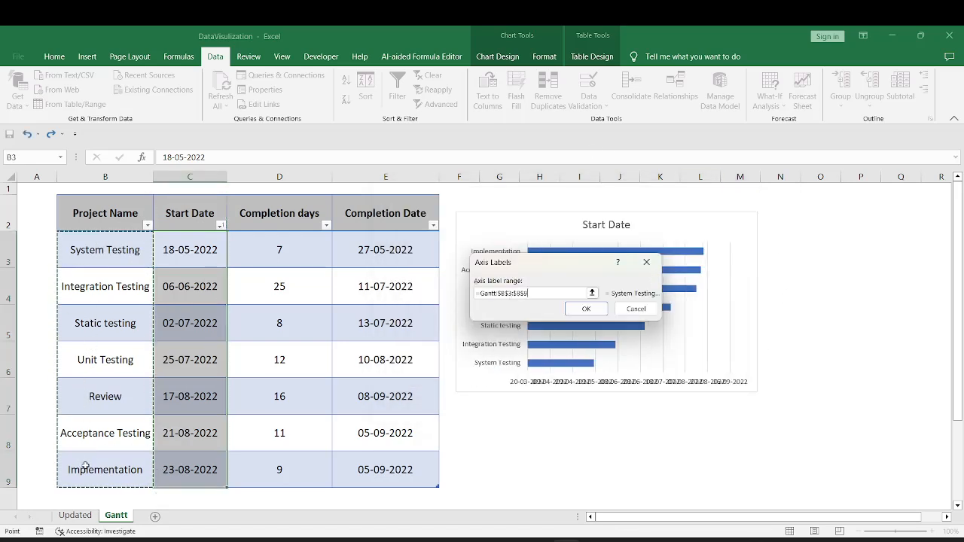
{"action": "left_click", "coordinate": [587, 310]}
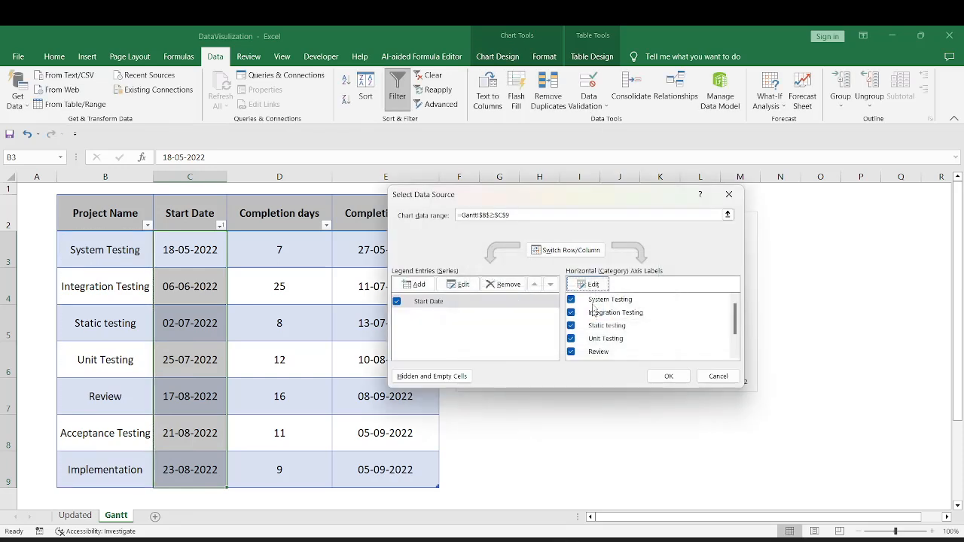
Add a chart series named from D2 with the Completion days values D3:D9
{"action": "left_click", "coordinate": [429, 285]}
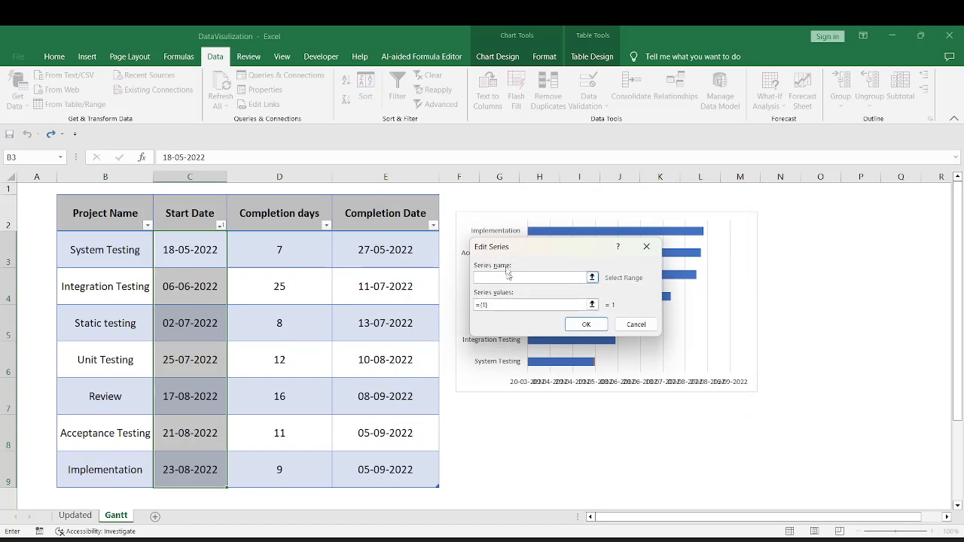
{"action": "left_click", "coordinate": [277, 215]}
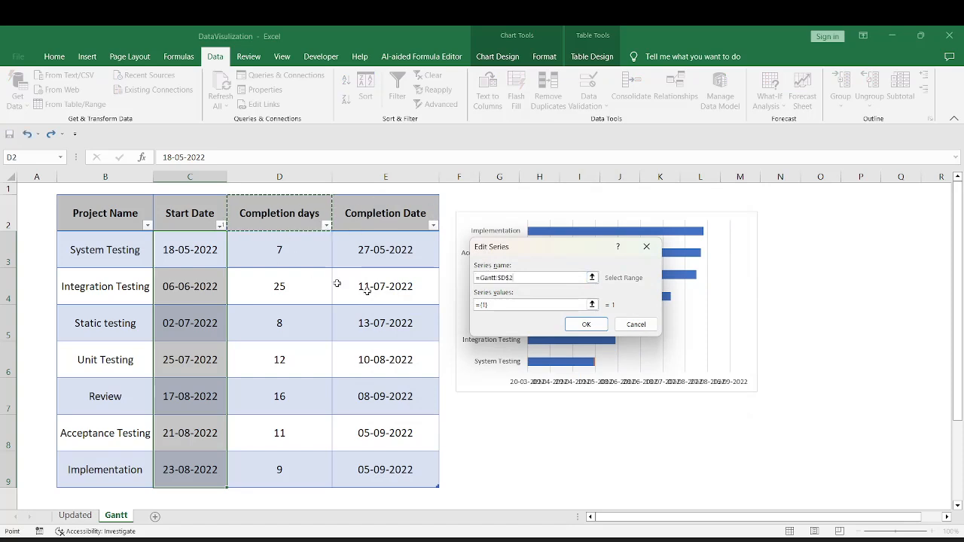
{"action": "left_click", "coordinate": [485, 305]}
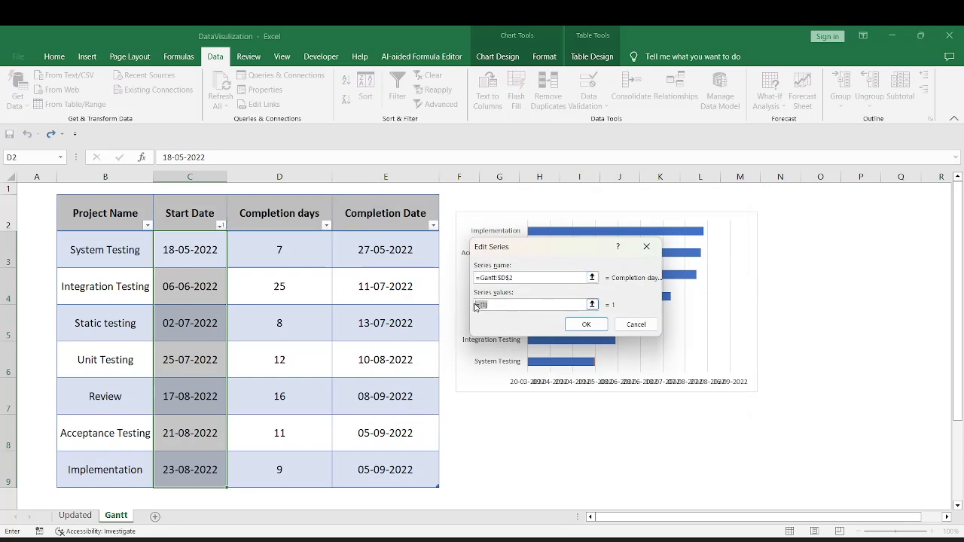
{"action": "left_click_drag", "start_coordinate": [280, 249], "coordinate": [280, 473]}
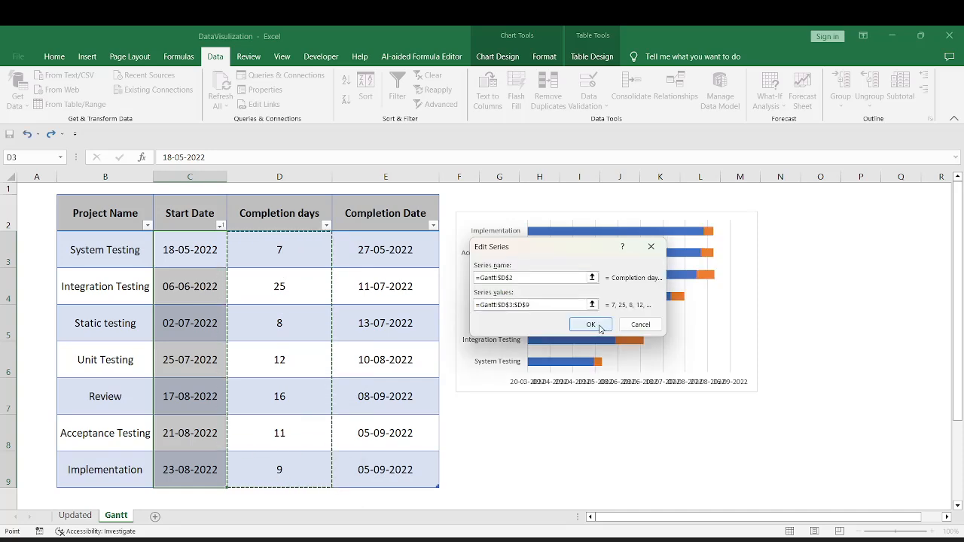
{"action": "left_click", "coordinate": [591, 325]}
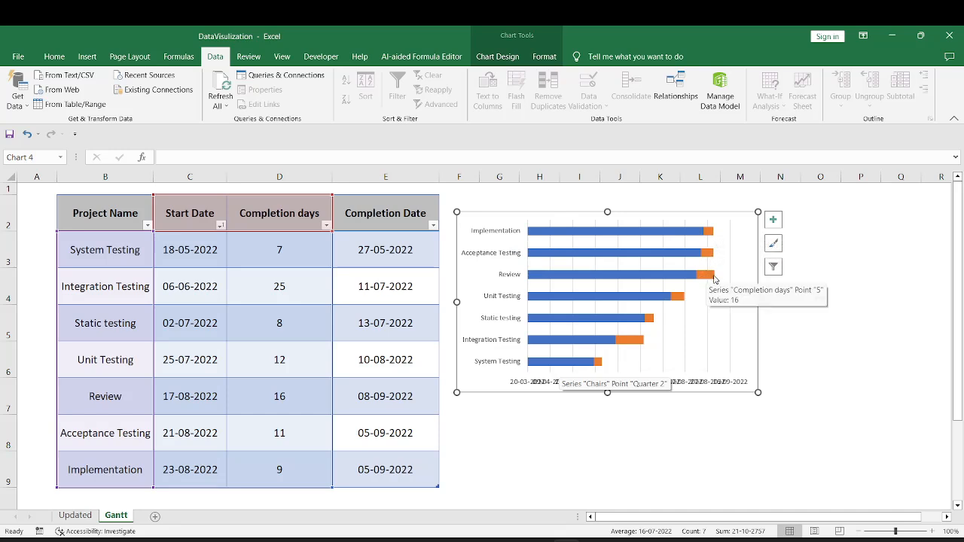
Enlarge the chart and format the Start Date series bars with no fill and no border line
{"action": "left_click_drag", "start_coordinate": [758, 392], "coordinate": [815, 450]}
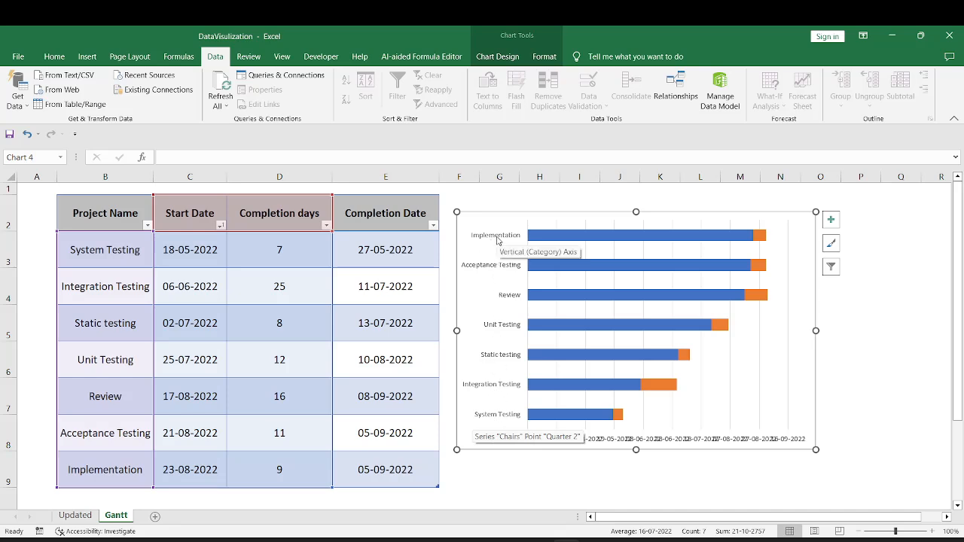
{"action": "left_click", "coordinate": [542, 416]}
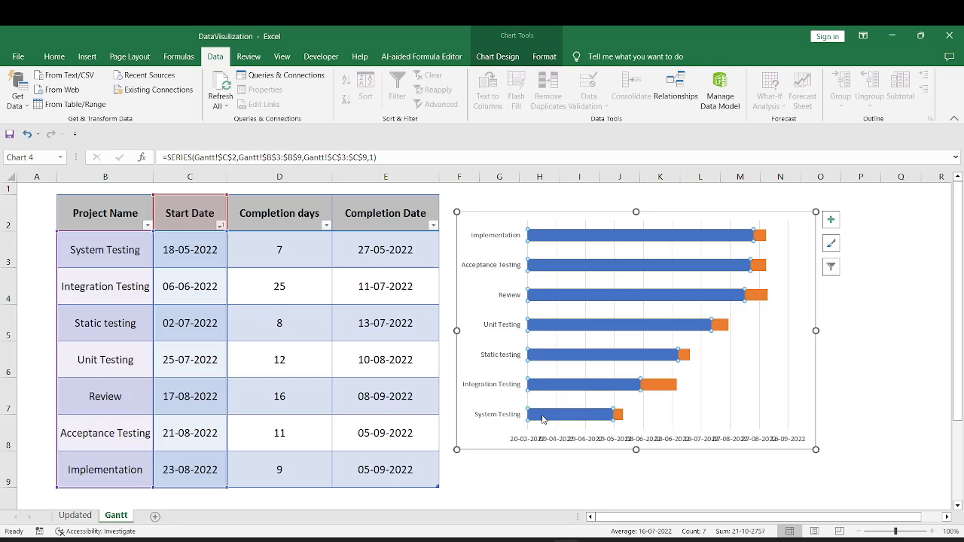
{"action": "right_click", "coordinate": [544, 416]}
{"action": "left_click", "coordinate": [559, 408]}
{"action": "left_click", "coordinate": [804, 230]}
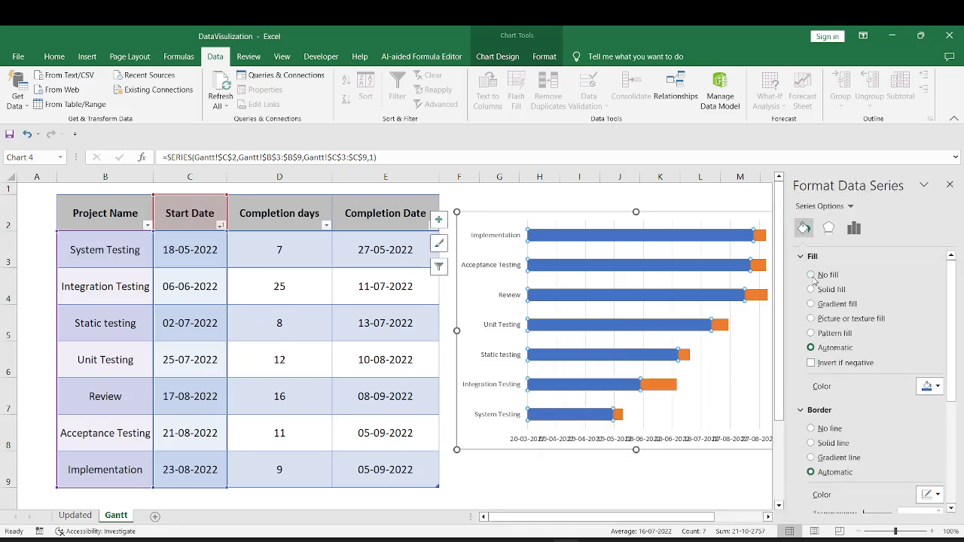
{"action": "left_click", "coordinate": [811, 275]}
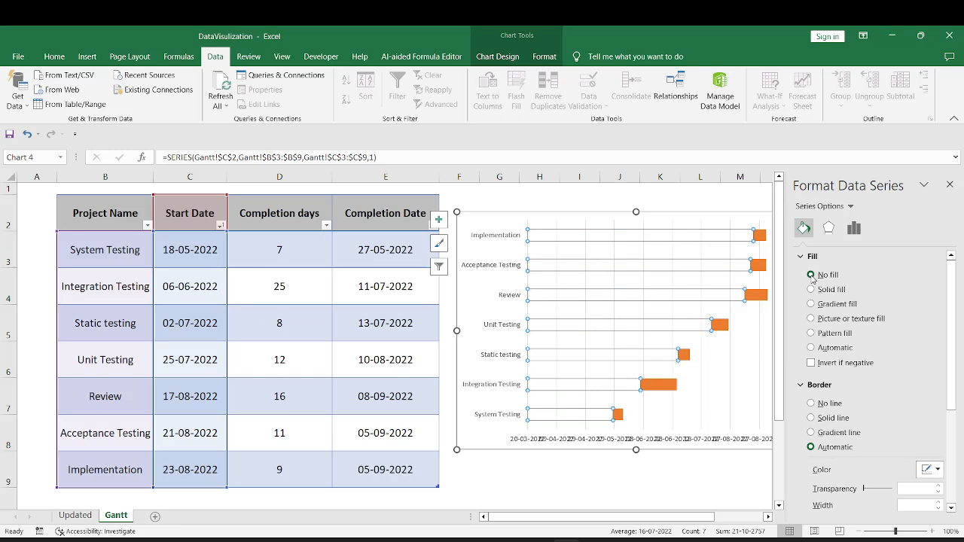
{"action": "left_click", "coordinate": [811, 405]}
{"action": "left_click", "coordinate": [950, 184]}
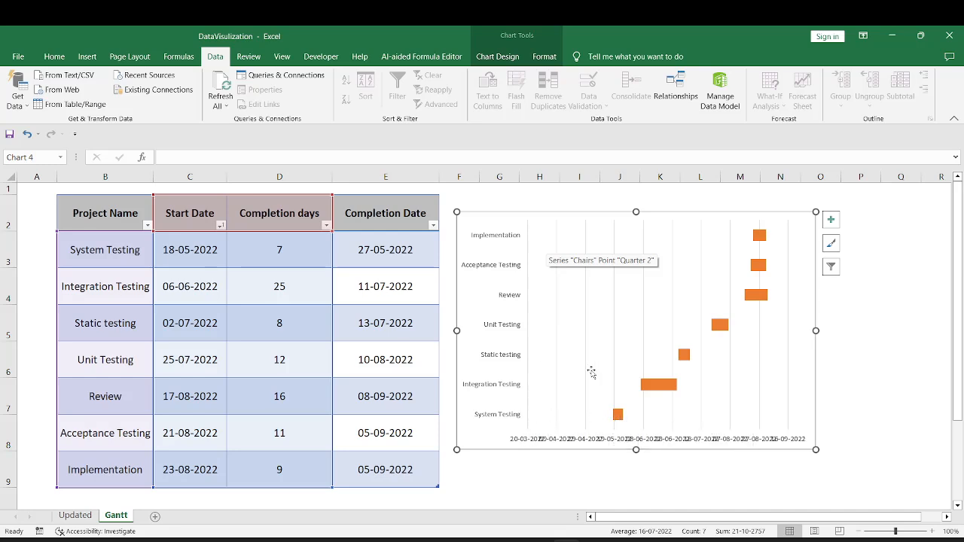
Set the horizontal date axis minimum bound to 15/05/2022
{"action": "double_click", "coordinate": [607, 443]}
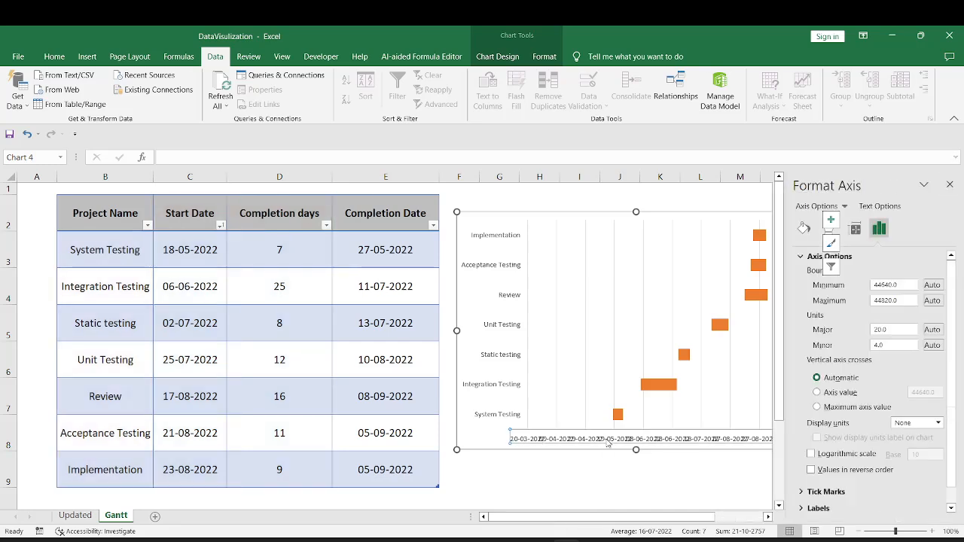
{"action": "left_click_drag", "start_coordinate": [898, 285], "coordinate": [864, 288]}
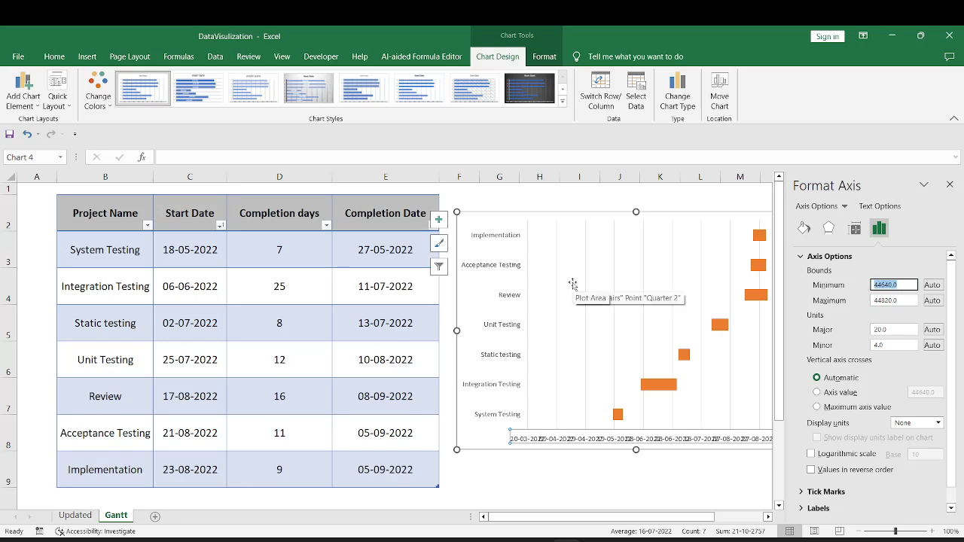
{"action": "type", "text": "15/05/2022"}
{"action": "key", "text": "Return"}
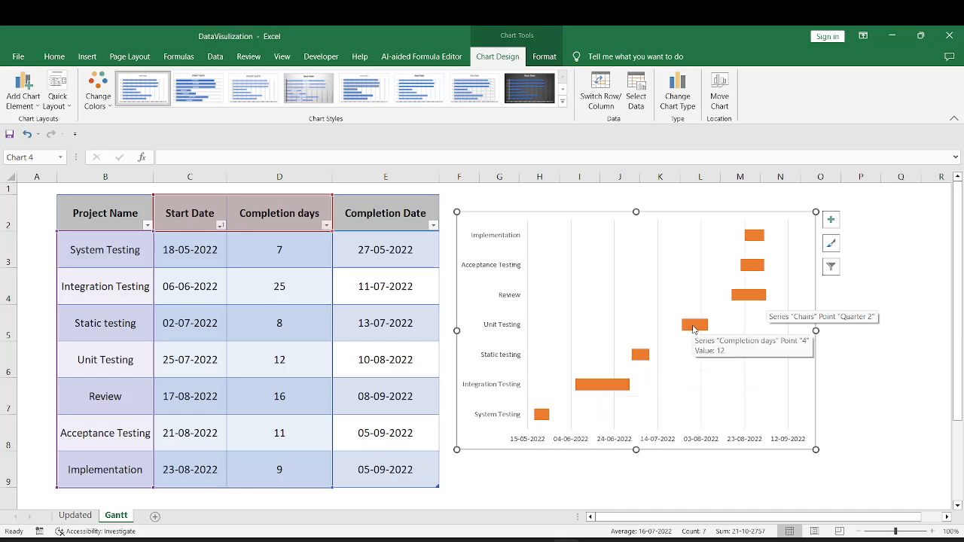
{"action": "key", "text": "Escape"}
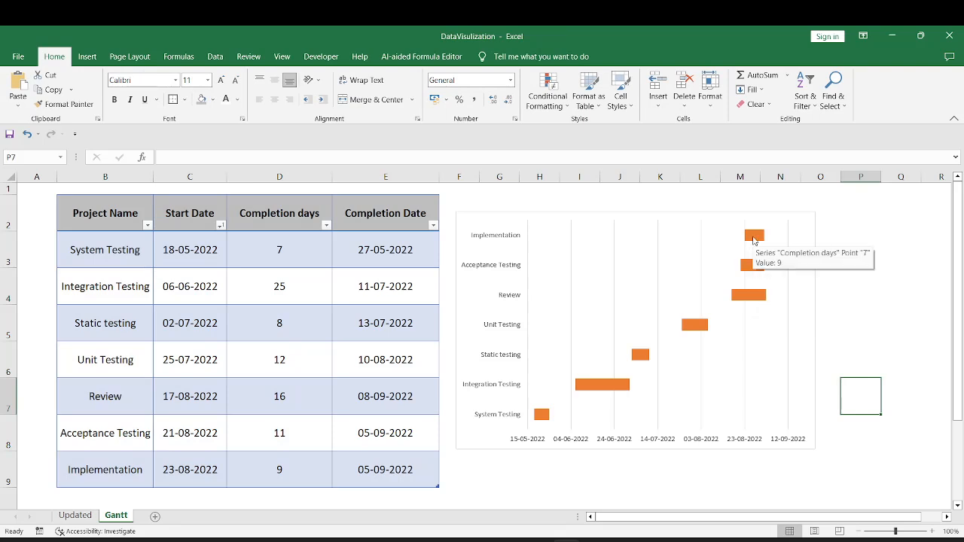
Turn off the chart's gridlines
{"action": "left_click", "coordinate": [659, 401]}
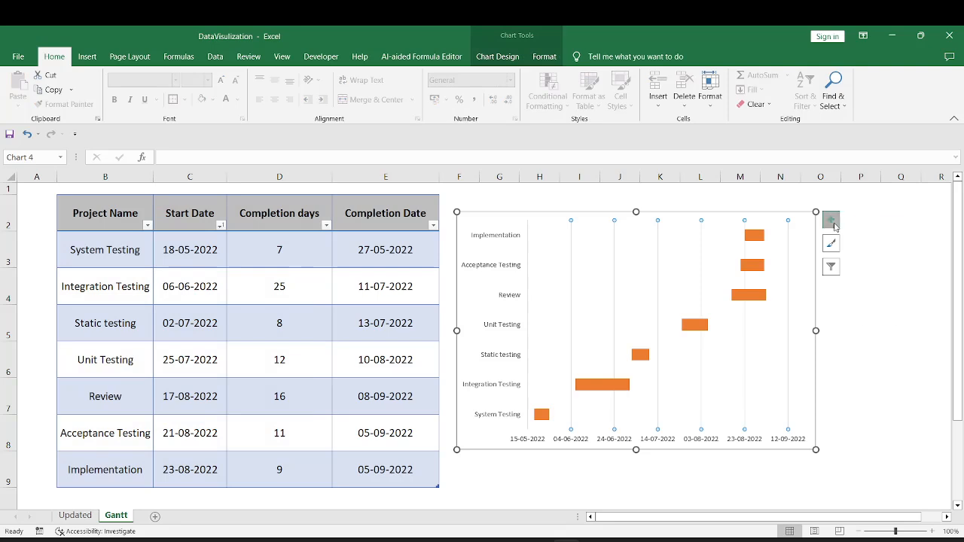
{"action": "left_click", "coordinate": [831, 219]}
{"action": "left_click", "coordinate": [863, 296]}
Format the vertical project-name axis to list categories in reverse order
{"action": "left_click", "coordinate": [487, 341]}
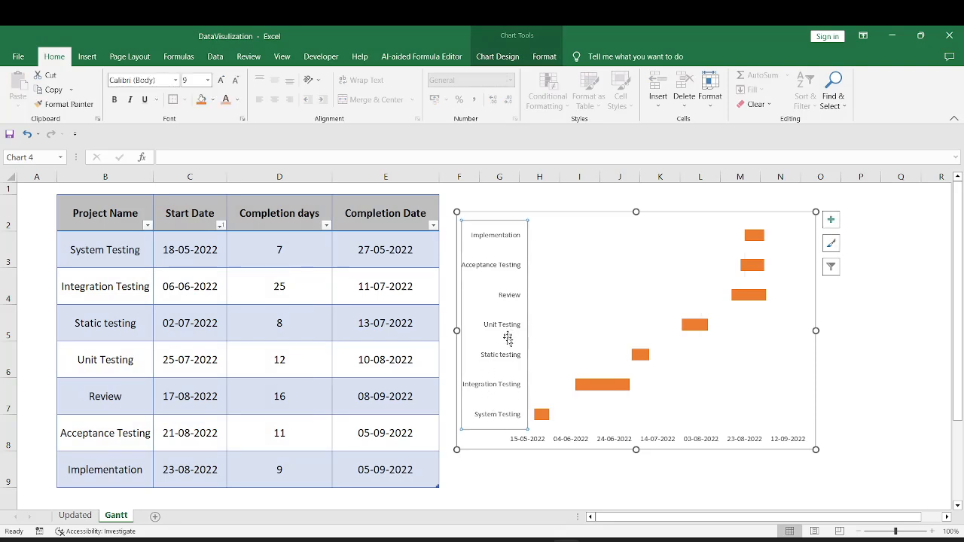
{"action": "right_click", "coordinate": [507, 360]}
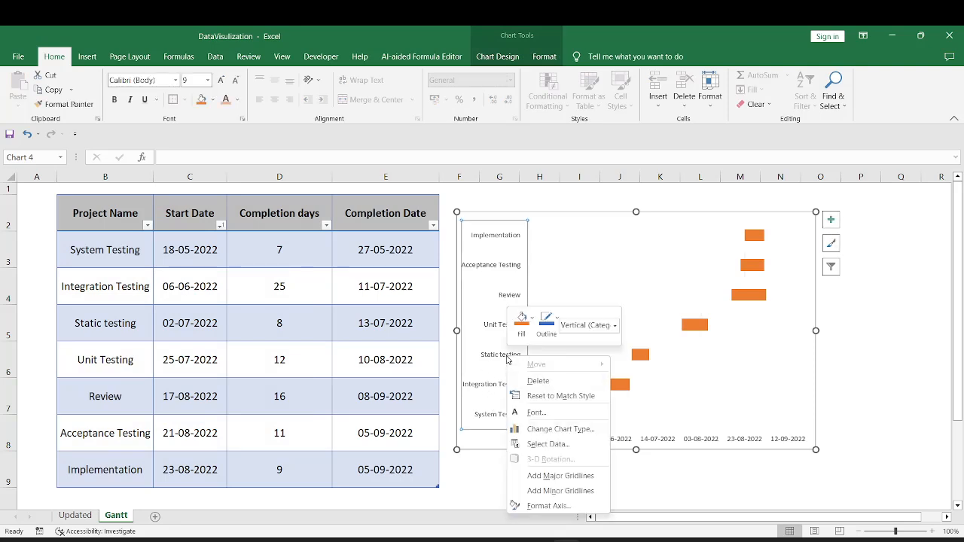
{"action": "left_click", "coordinate": [549, 505]}
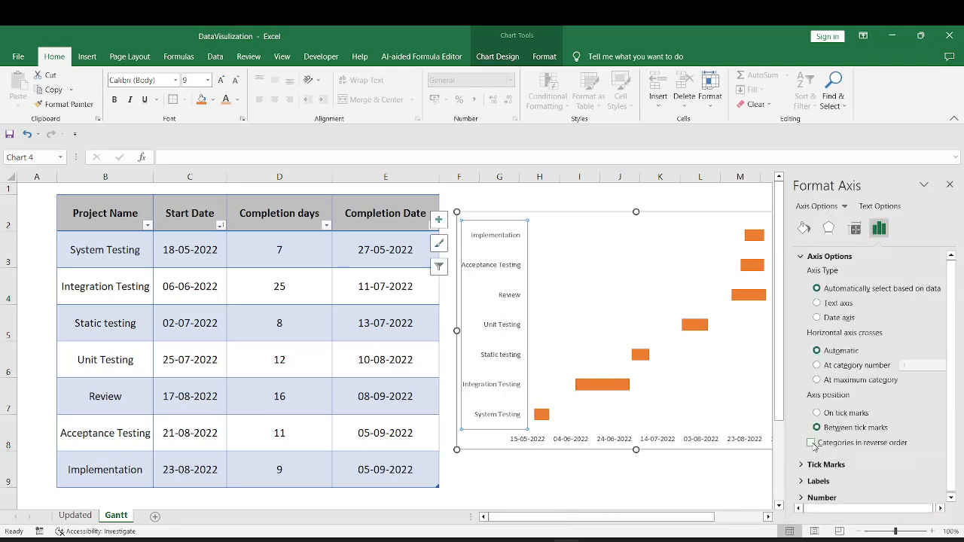
{"action": "left_click", "coordinate": [811, 443]}
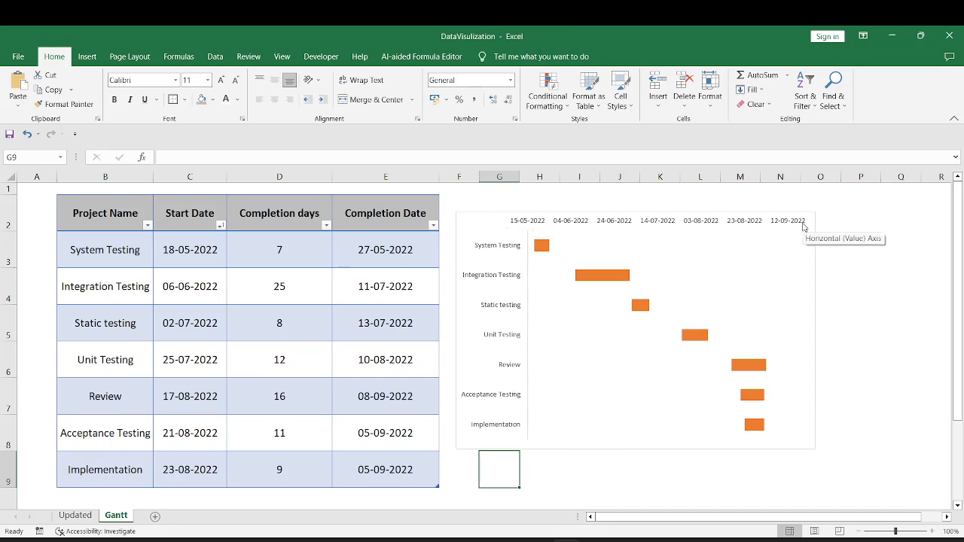
{"action": "mouse_move", "coordinate": [541, 249]}
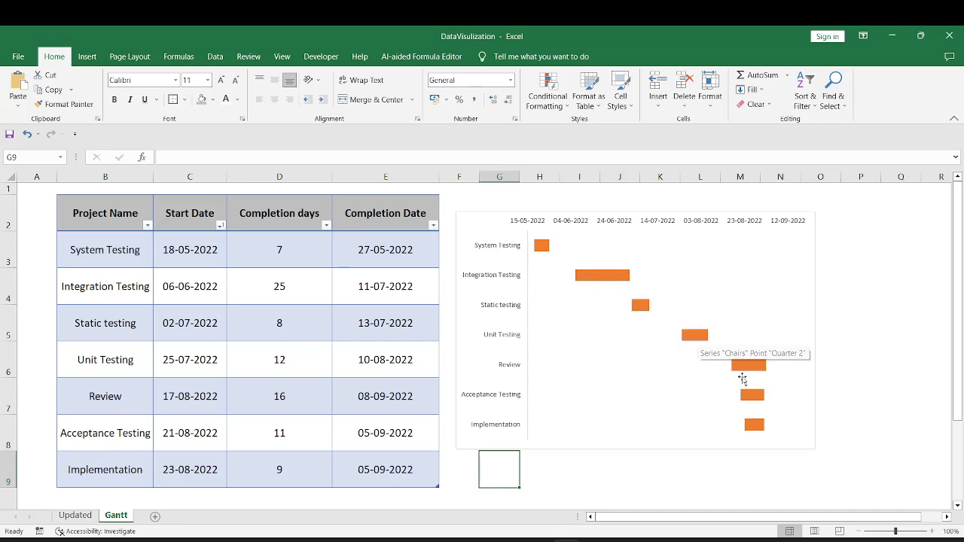
{"action": "left_click", "coordinate": [568, 413]}
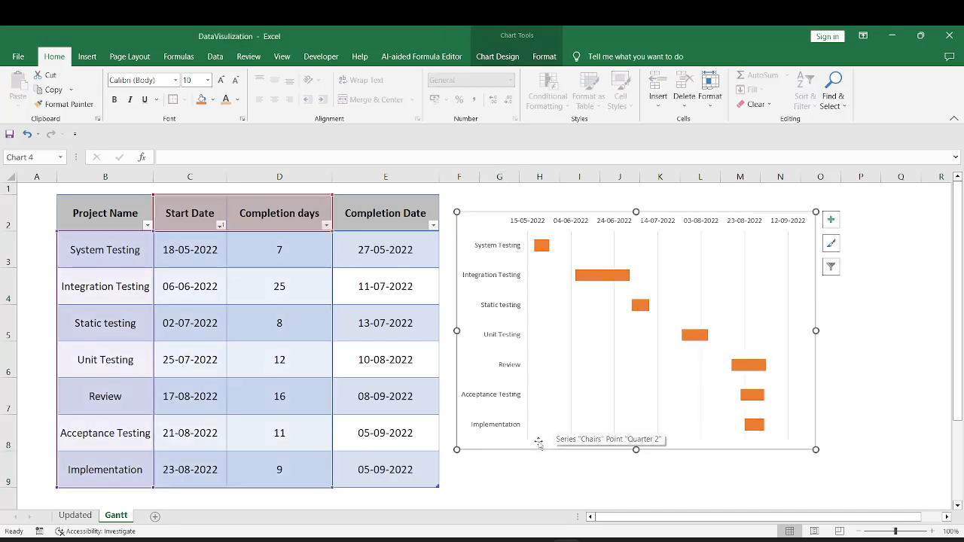